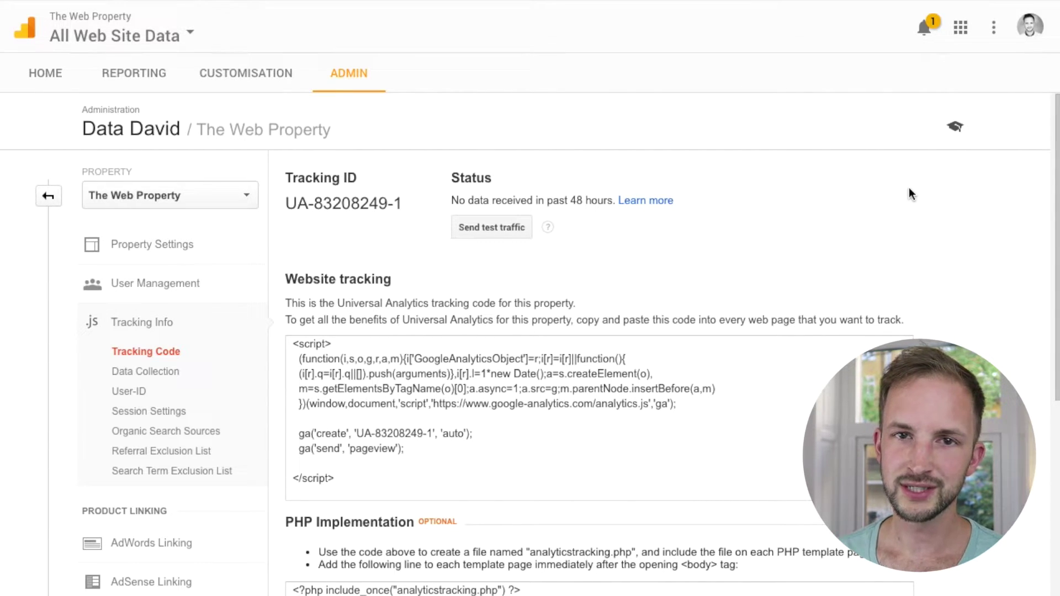
click(491, 497)
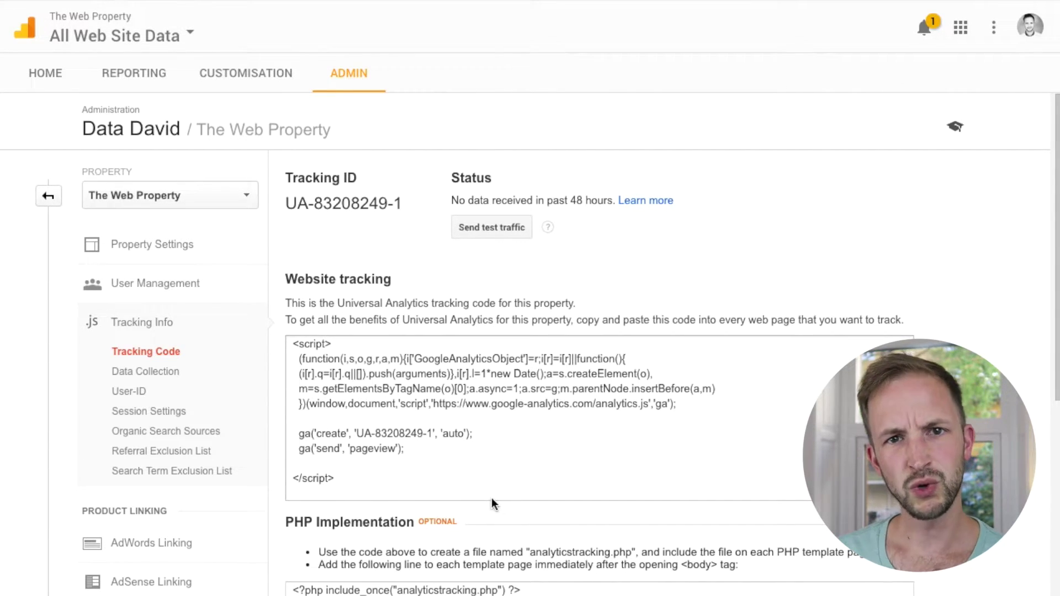
click(382, 484)
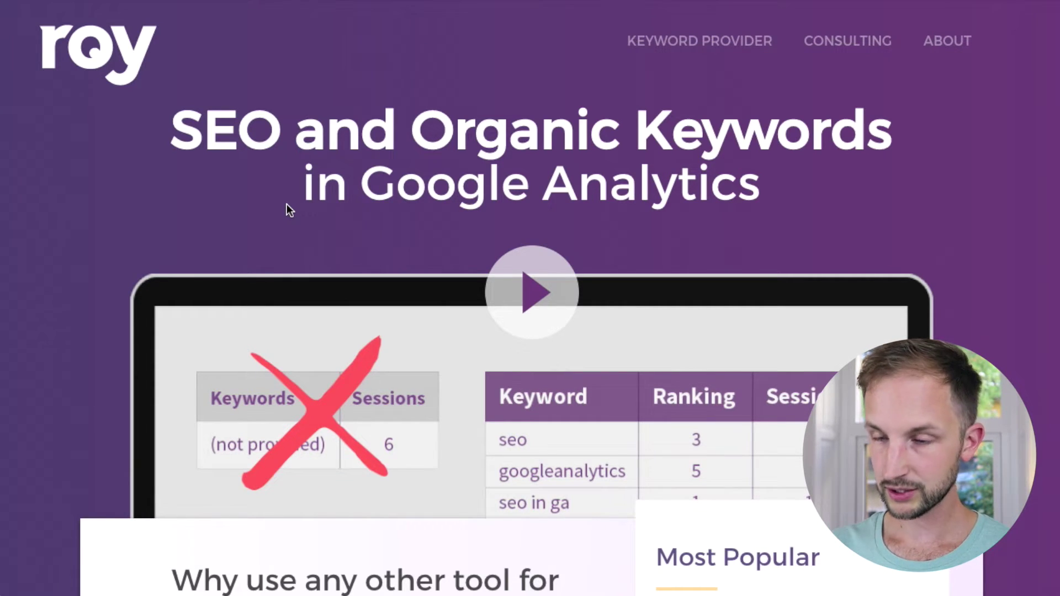
Open Chrome DevTools and reload the page so the Network panel lists its image requests, including the collect hit
key(super+alt+i)
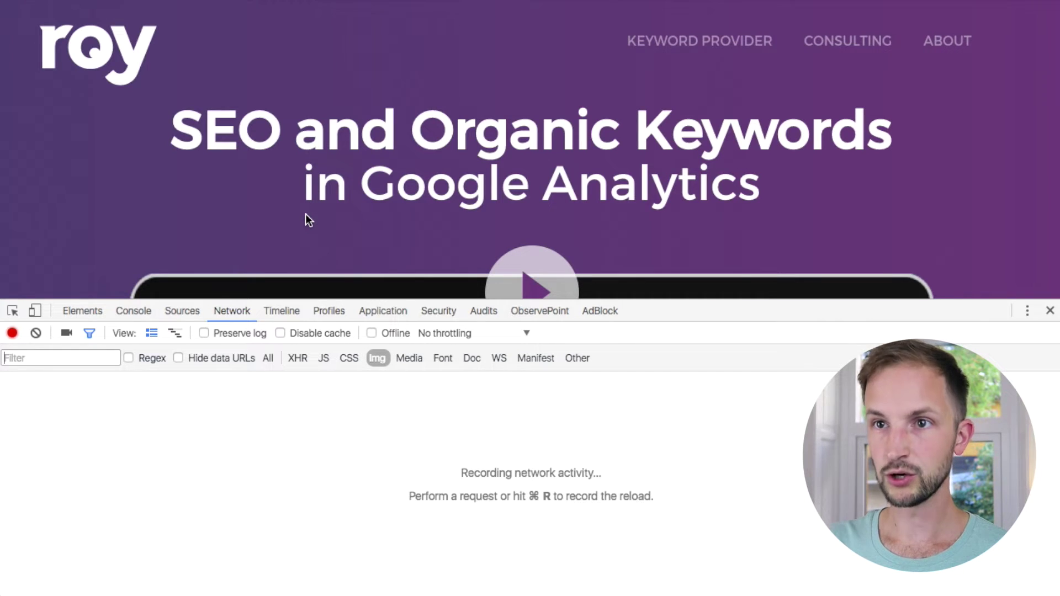
key(super+r)
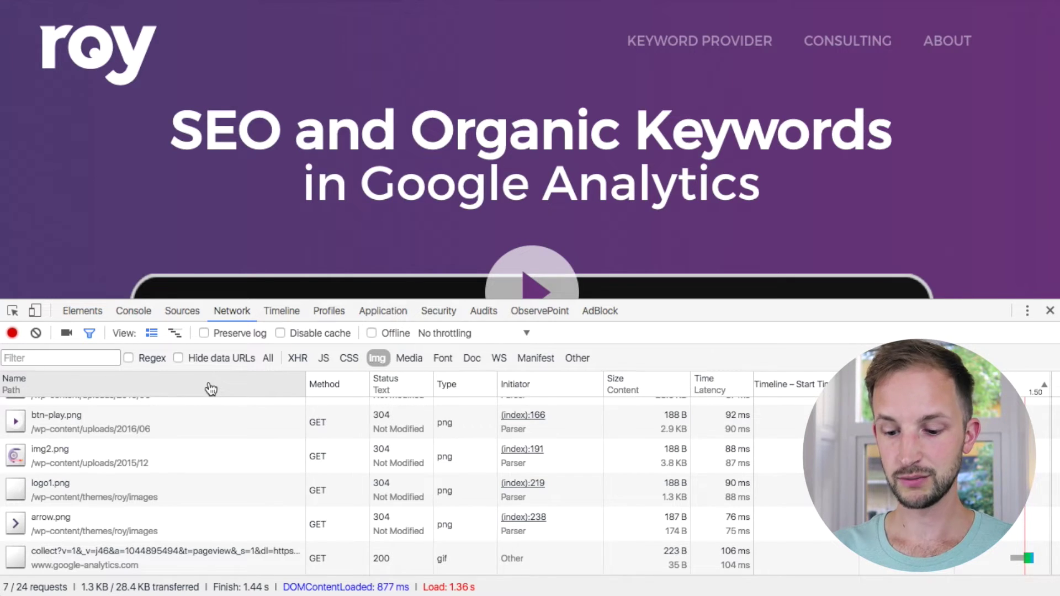
Filter the Network requests by 'google' to isolate the google-analytics.com collect request
key(super+f)
text(google-an)
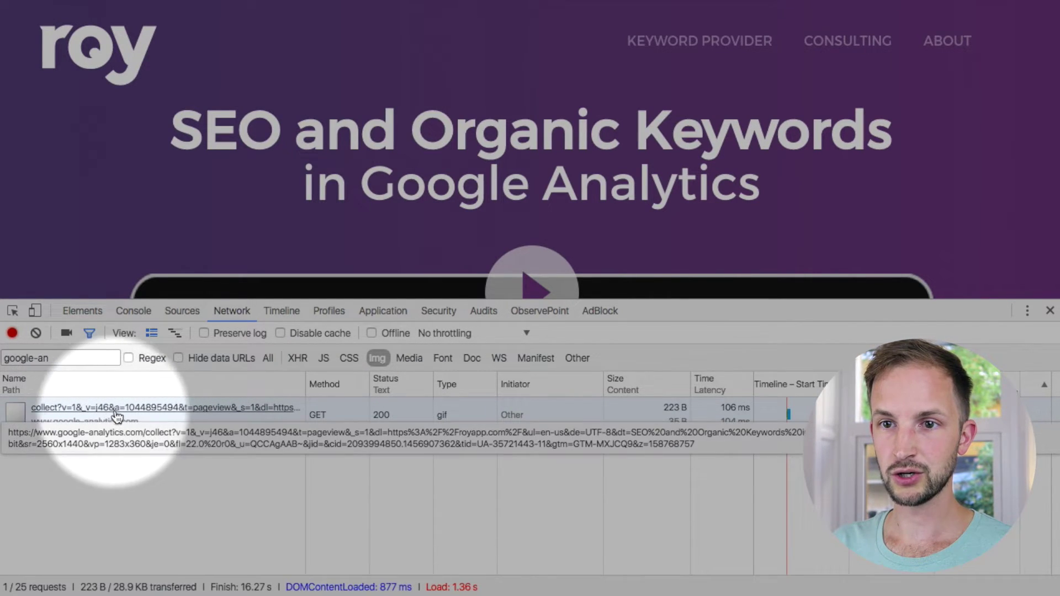
Open the collect request's details and highlight its full request URL
click(170, 418)
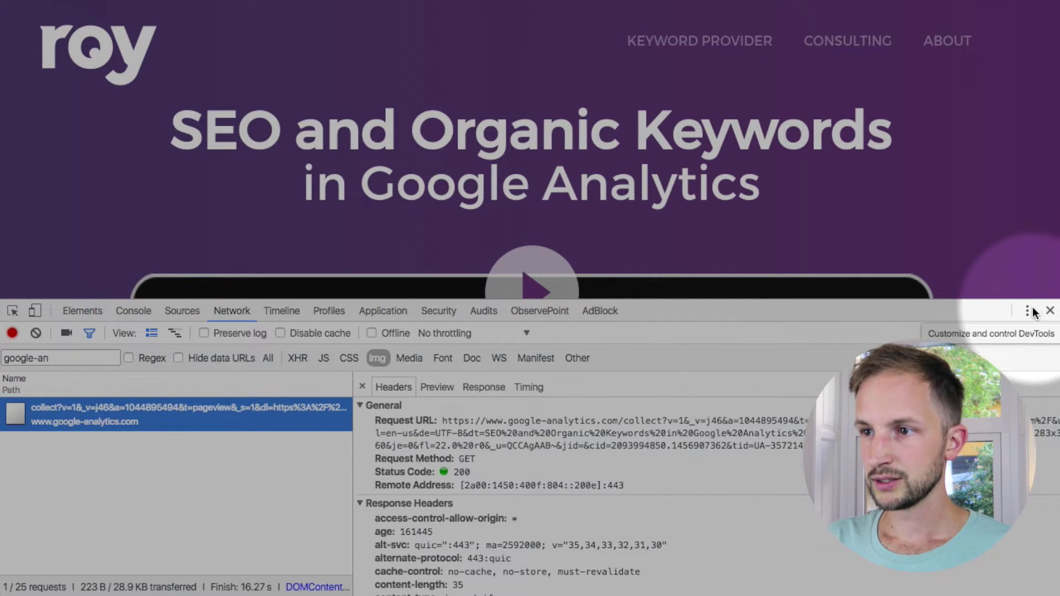
drag(447, 422, 724, 463)
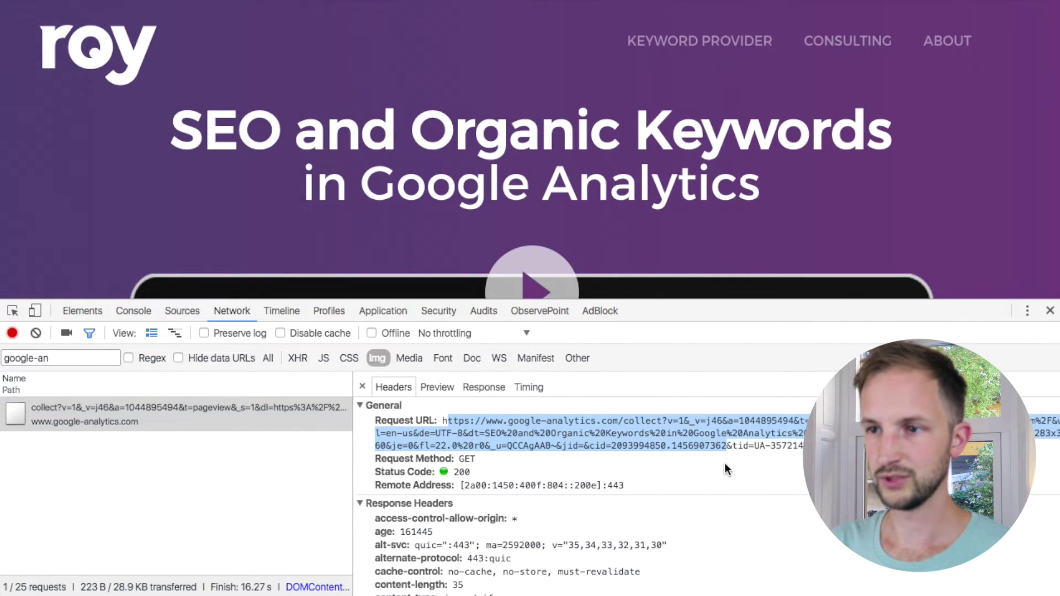
click(724, 463)
scroll(577, 425, down, 2)
scroll(577, 425, up, 2)
scroll(410, 478, down, 6)
scroll(410, 479, down, 8)
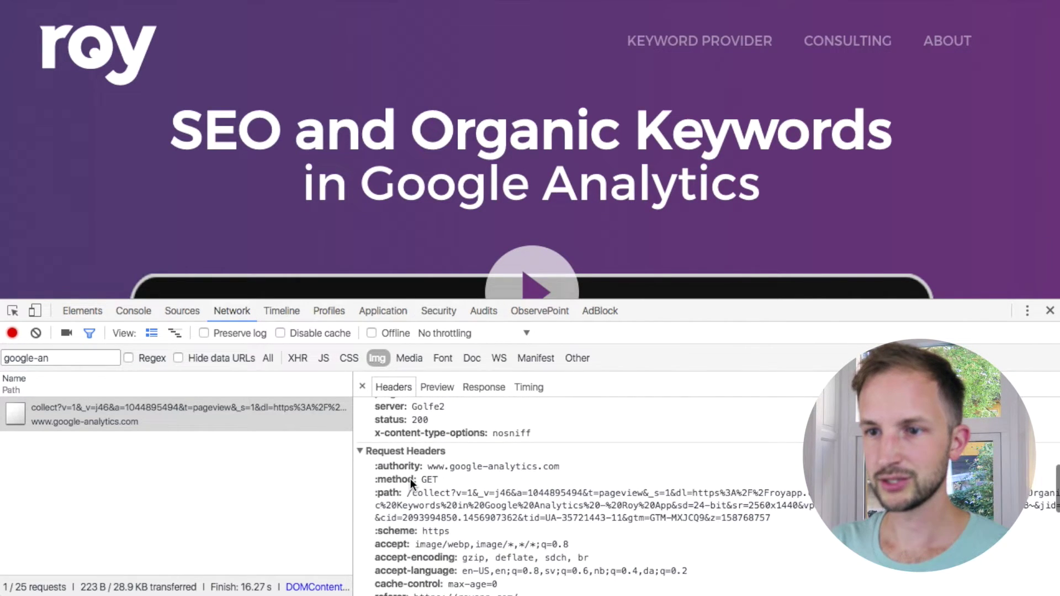
scroll(410, 479, down, 3)
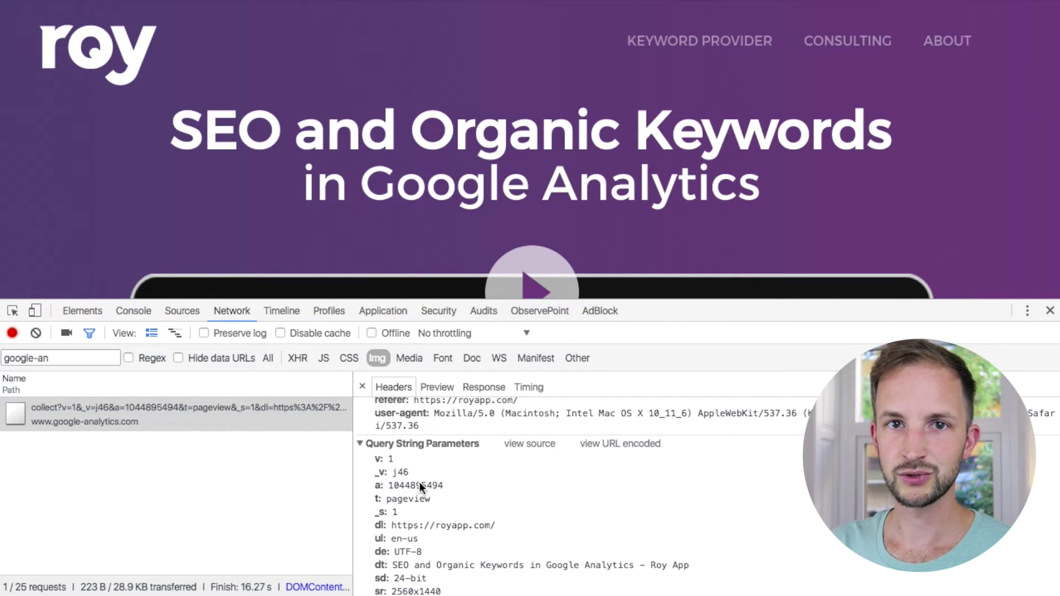
scroll(470, 523, down, 2)
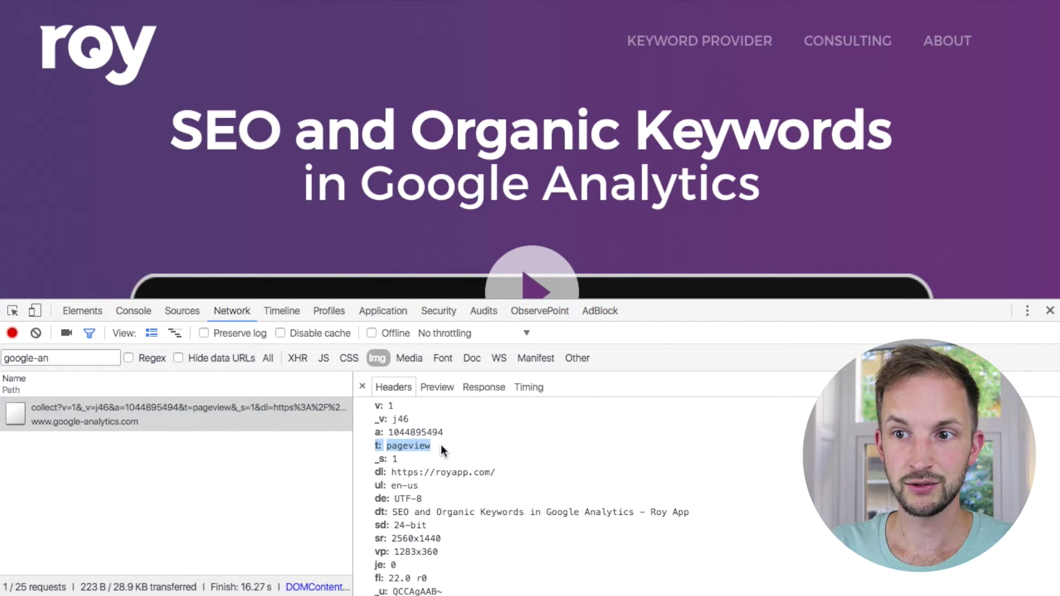
scroll(441, 445, down, 1)
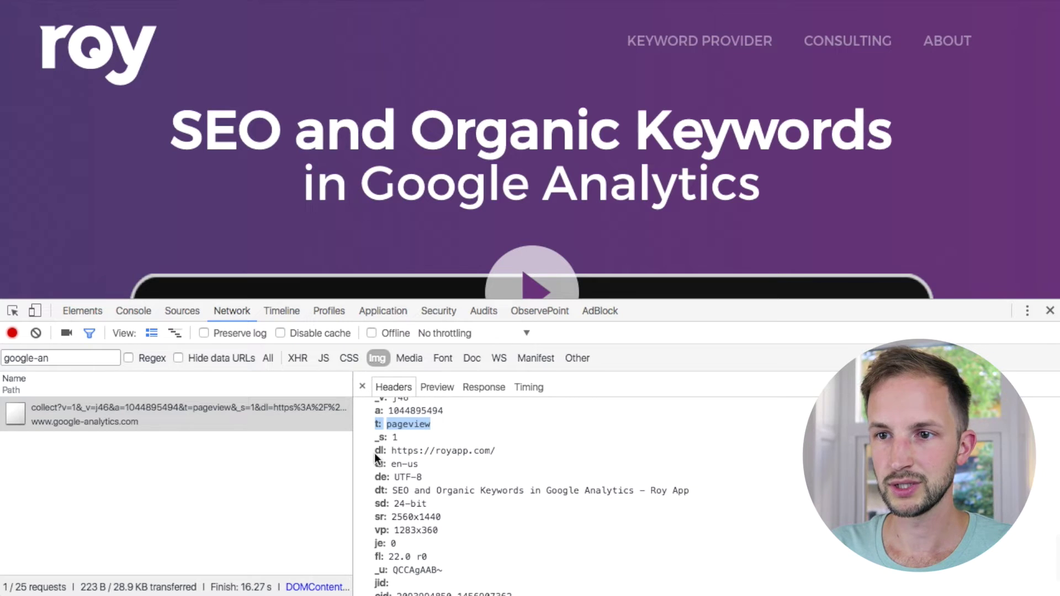
drag(375, 451, 392, 454)
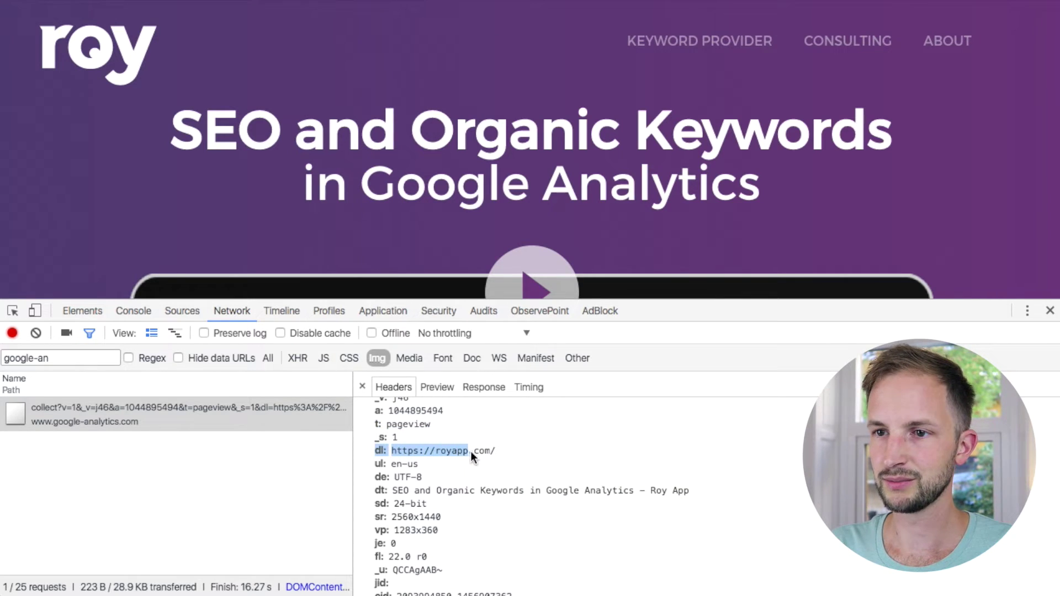
scroll(496, 452, down, 2)
drag(376, 444, 378, 464)
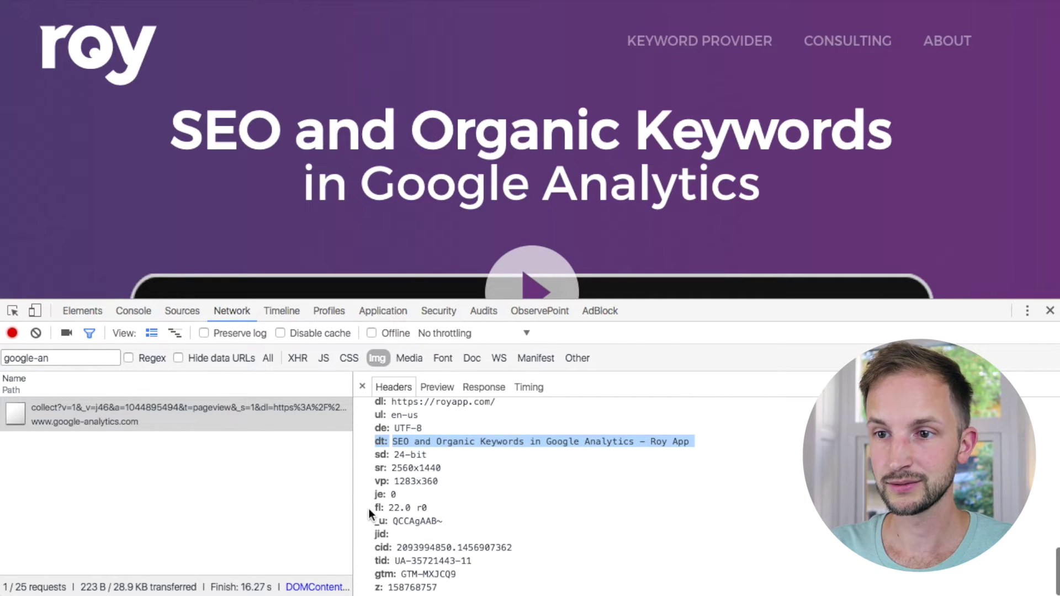
drag(374, 560, 431, 561)
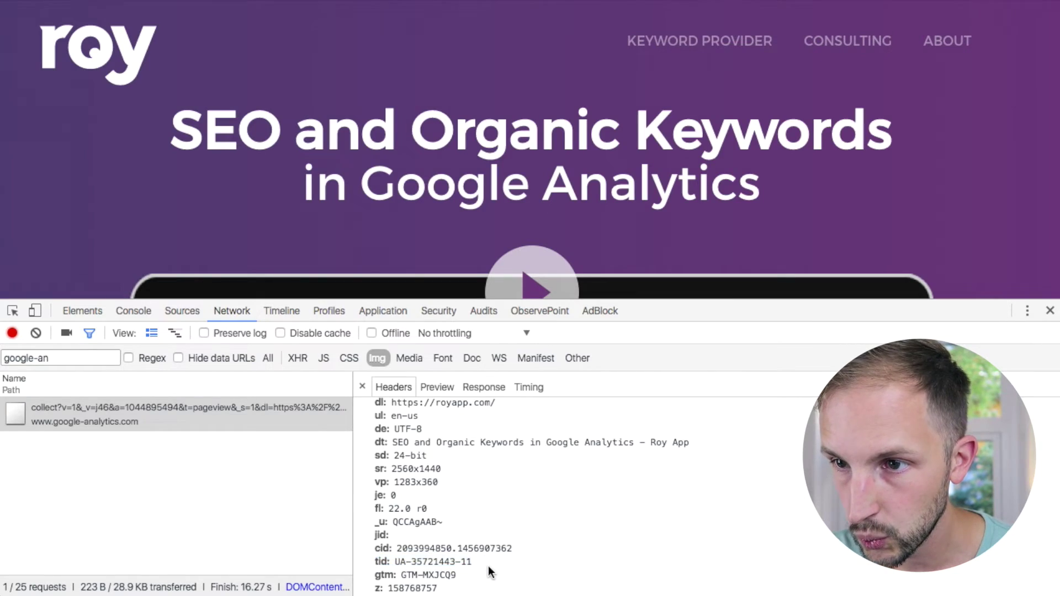
scroll(490, 571, up, 5)
scroll(489, 571, down, 5)
drag(461, 560, 614, 547)
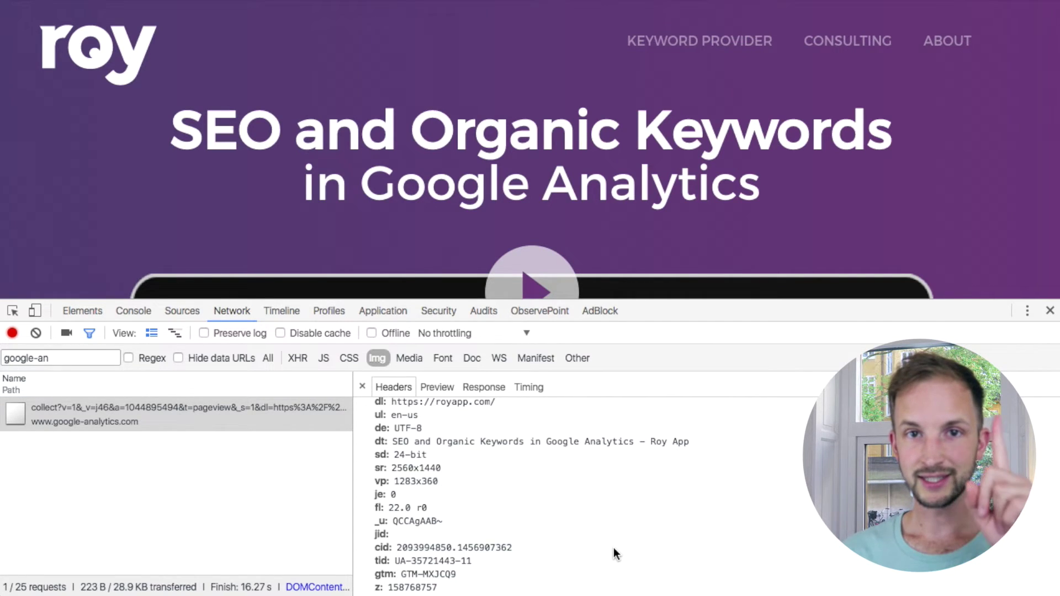
scroll(614, 548, up, 3)
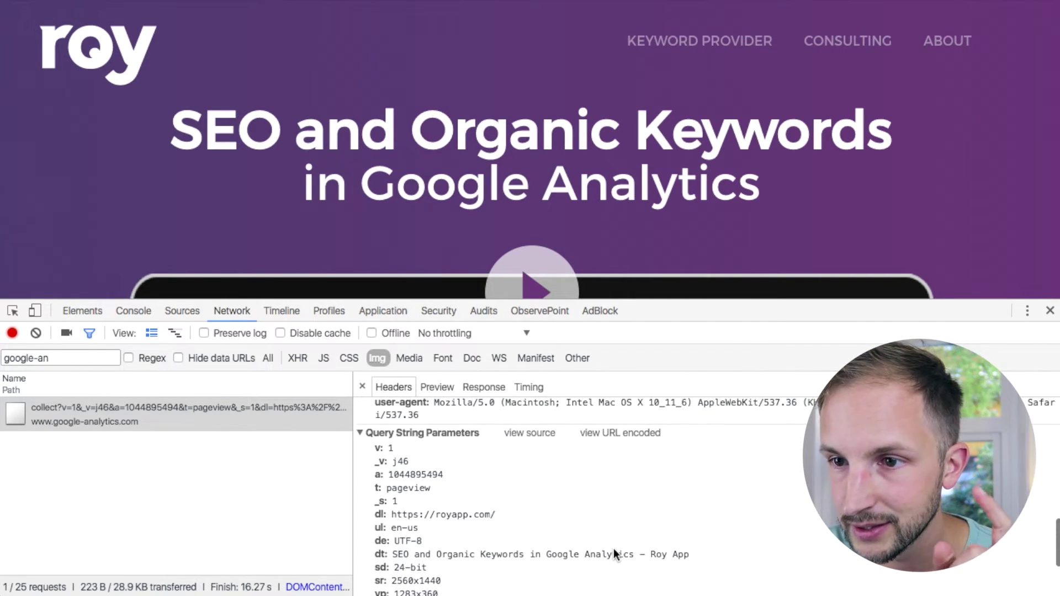
triple_click(407, 487)
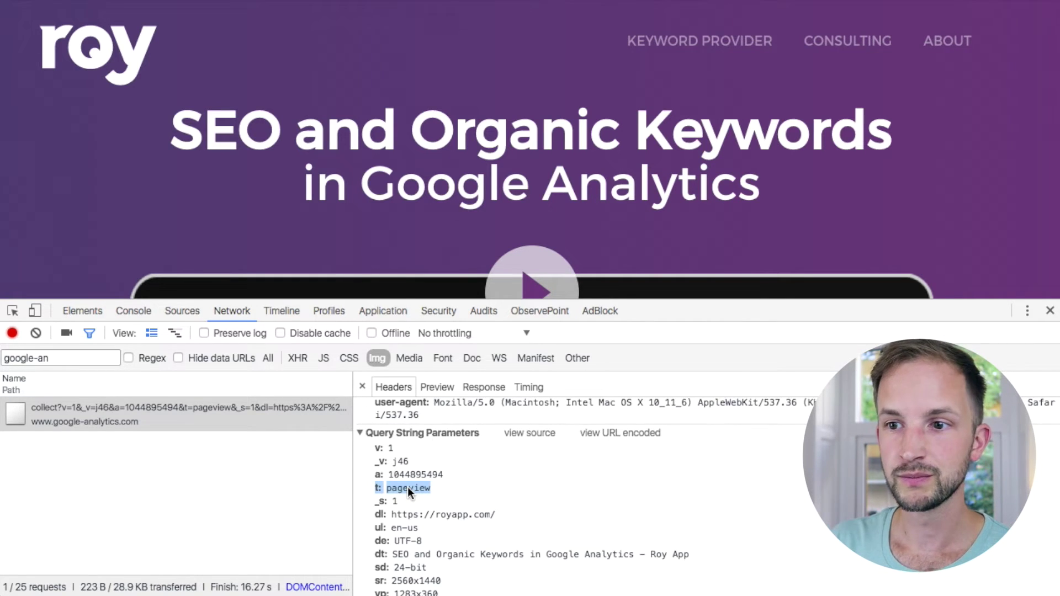
scroll(423, 502, down, 1)
click(490, 493)
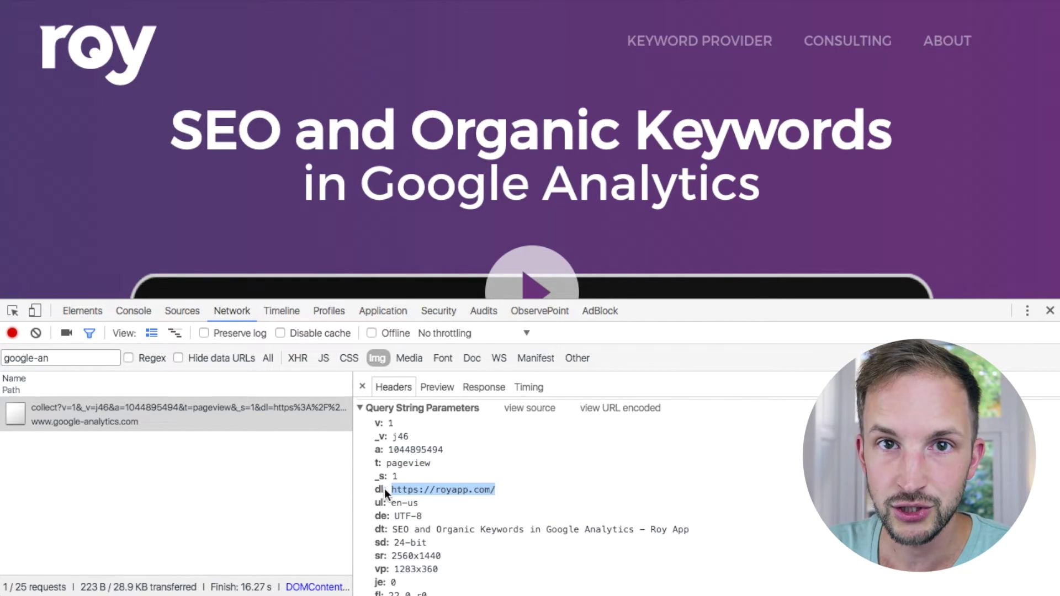
scroll(393, 489, down, 3)
drag(399, 449, 645, 449)
scroll(484, 529, down, 1)
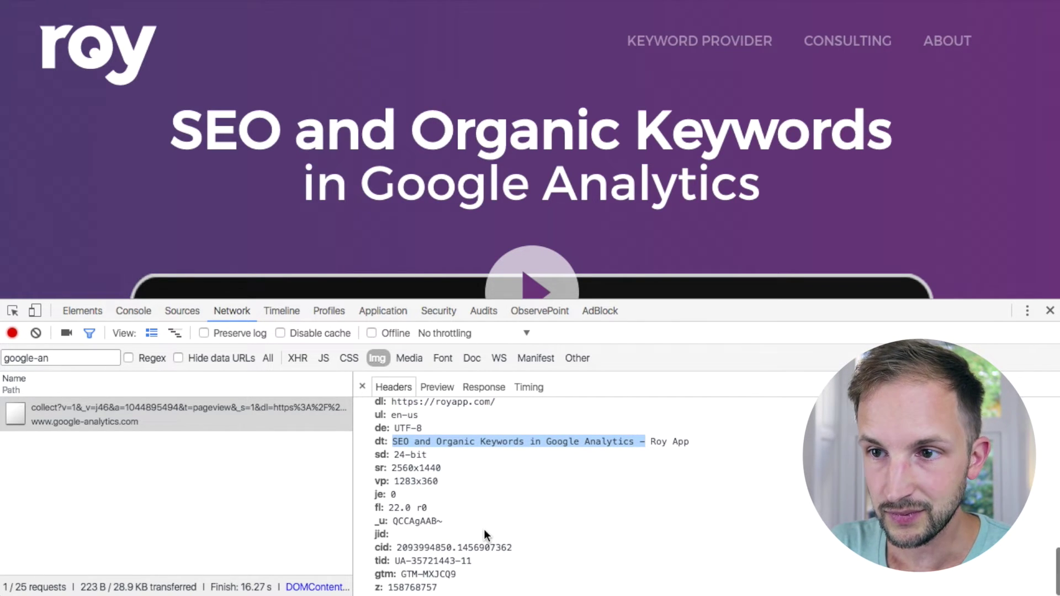
click(395, 449)
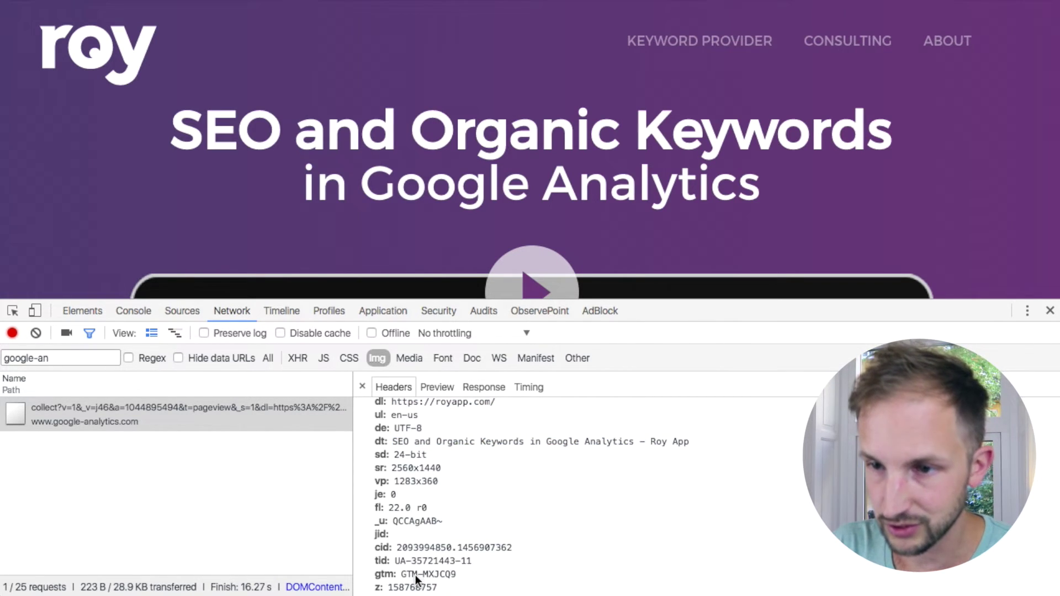
scroll(464, 502, up, 1)
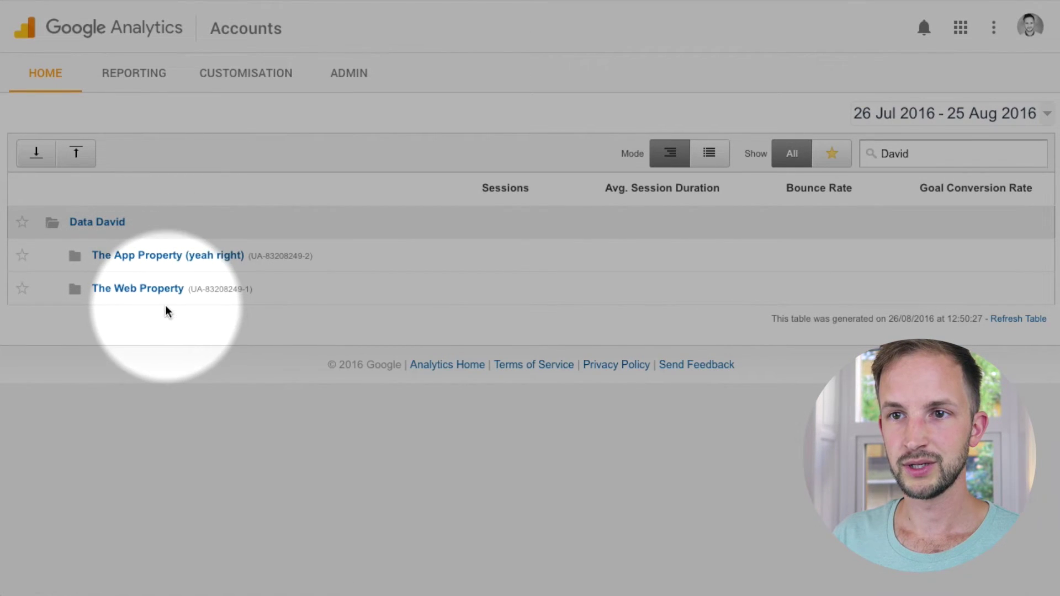
Zoom the Google Analytics accounts page in to make the Web Property's ID readable
key(ctrl+plus)
key(ctrl+plus)
key(ctrl+plus)
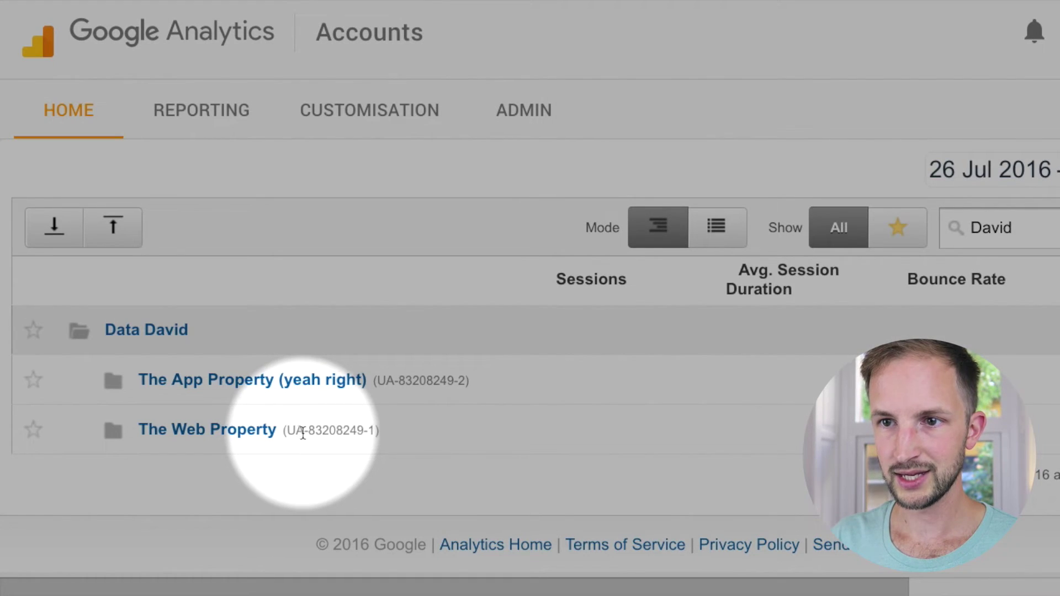
mouse_move(302, 434)
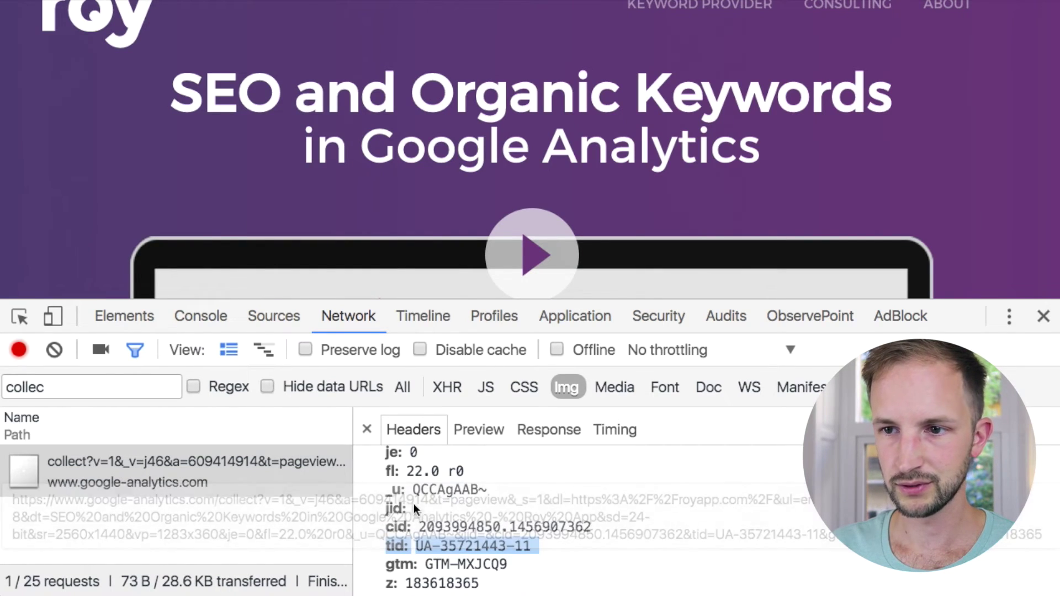
triple_click(392, 547)
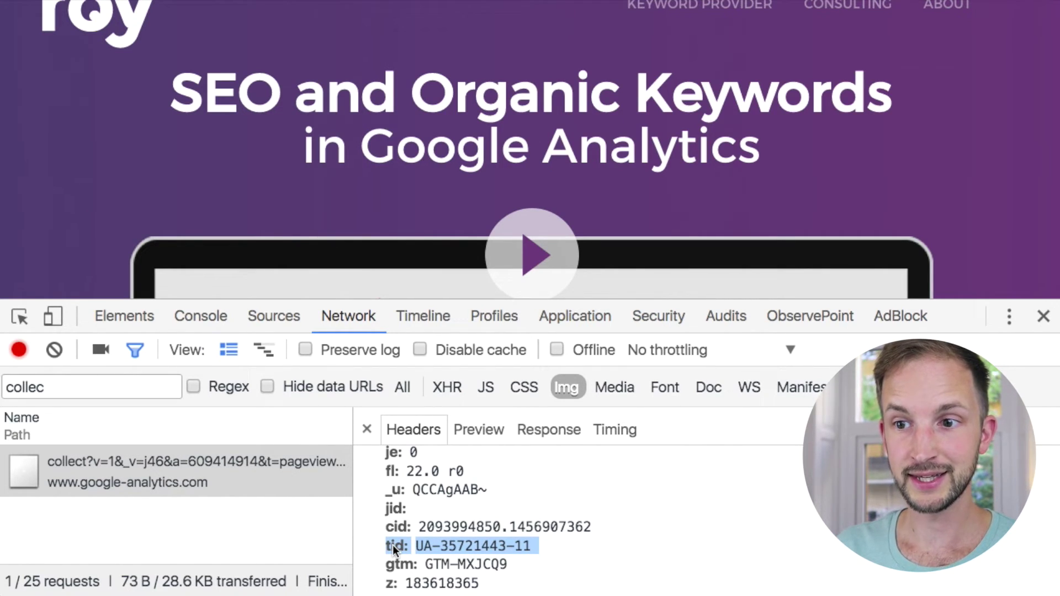
double_click(393, 545)
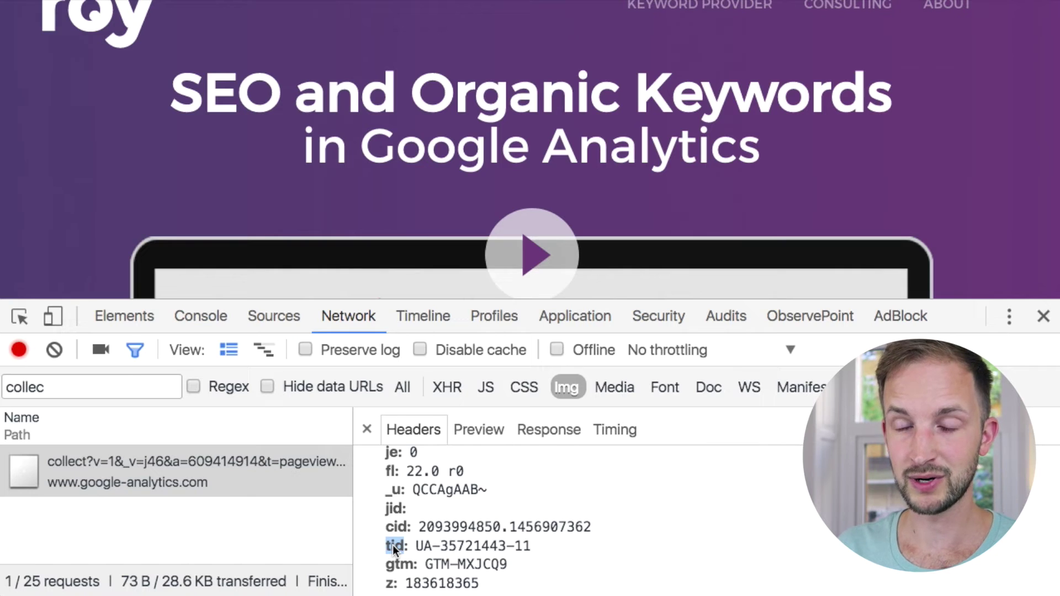
click(423, 548)
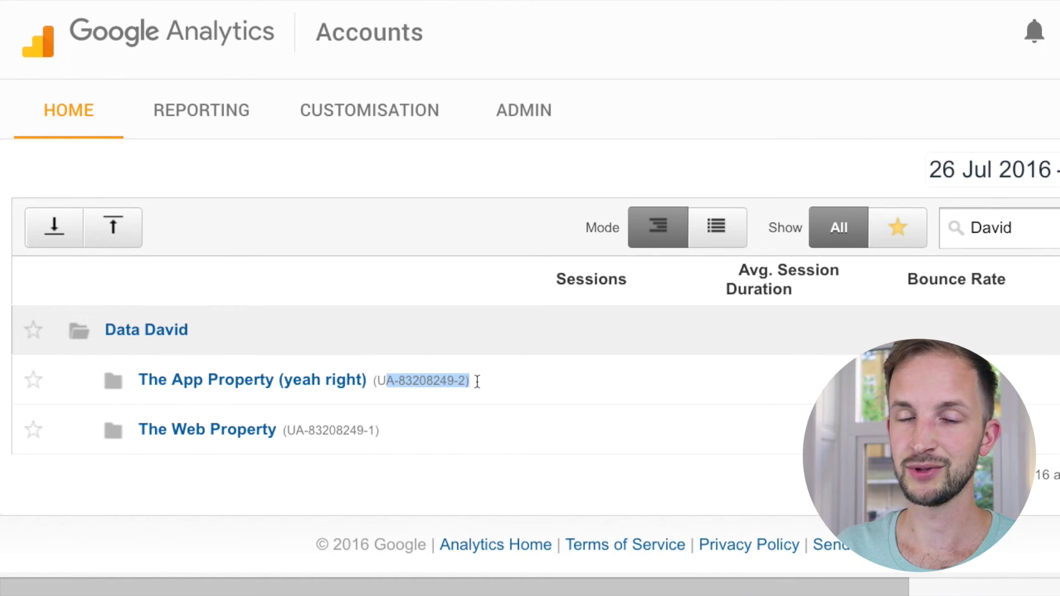
Highlight The App Property's UA tracking ID and toggle its views open and closed
mouse_move(473, 379)
mouse_down()
mouse_move(471, 360)
mouse_move(481, 379)
mouse_move(465, 380)
mouse_up()
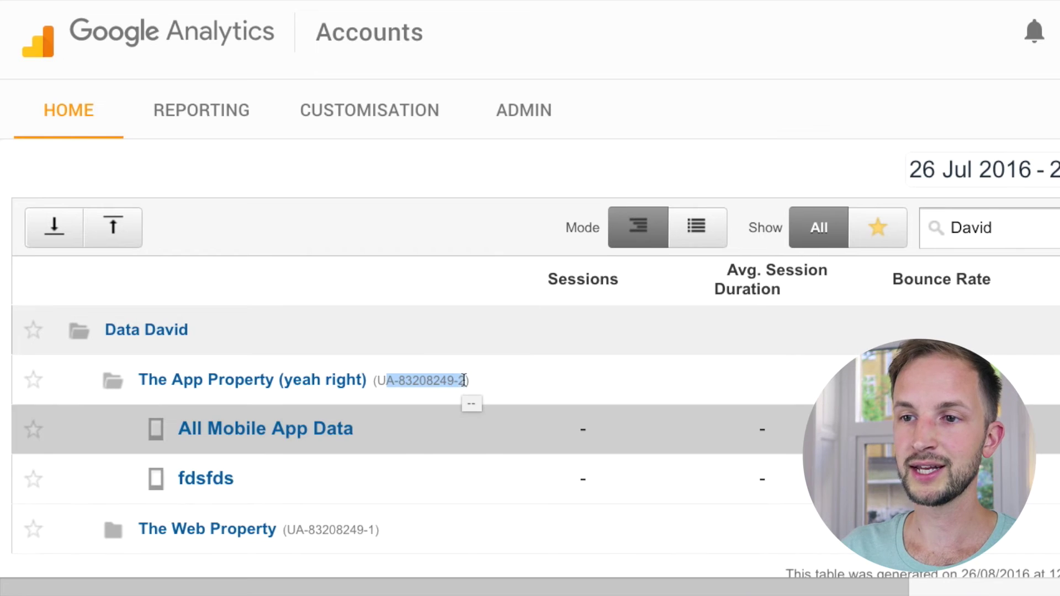
click(440, 379)
click(431, 379)
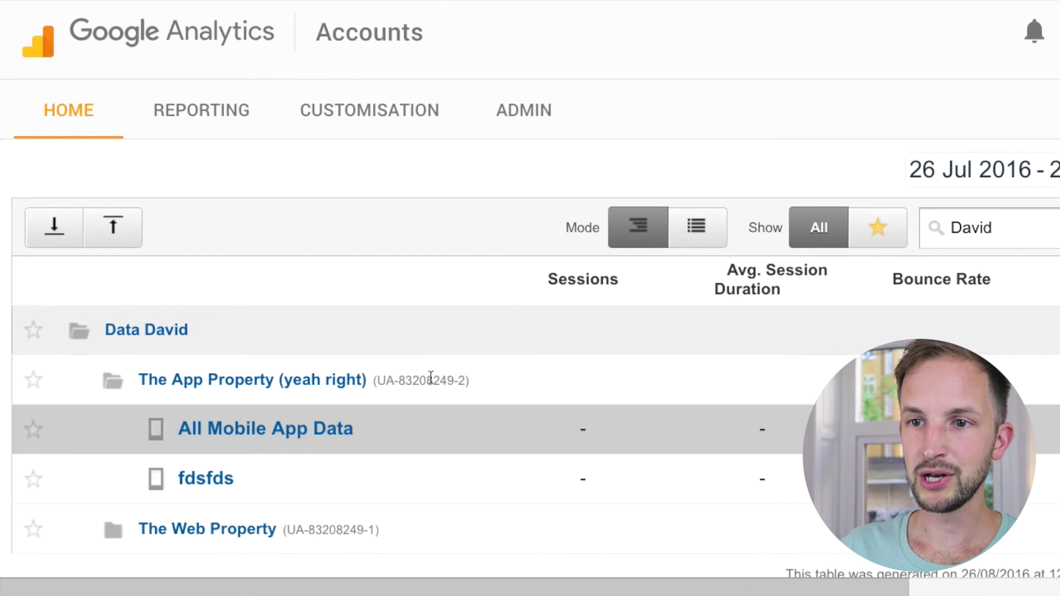
scroll(295, 375, down, 1)
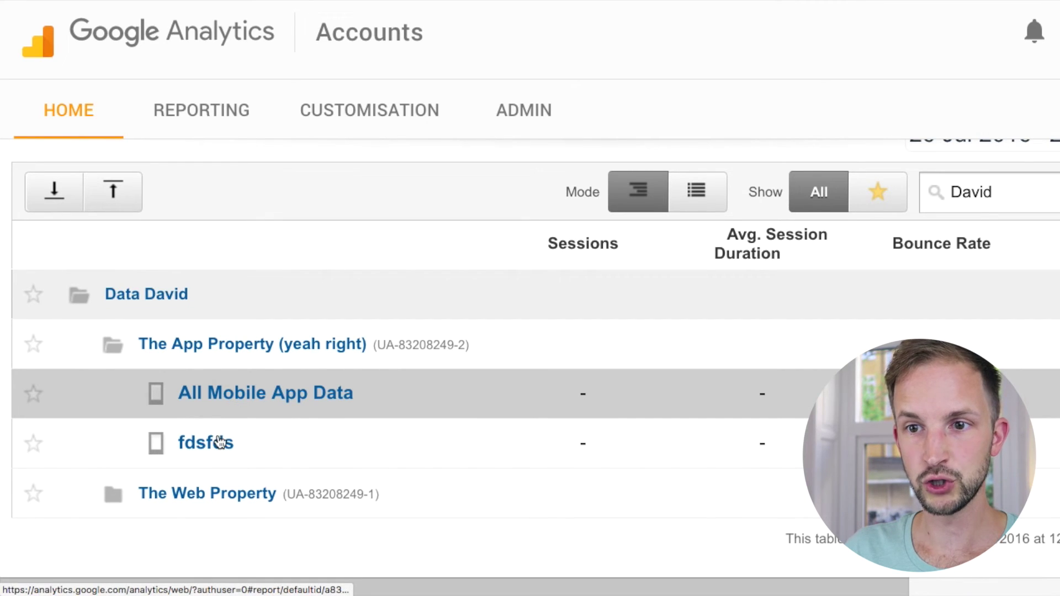
click(223, 364)
Collapse and re-expand the account, then expand The Web Property to show All Web Site Data and Only Signed-in Users
click(204, 346)
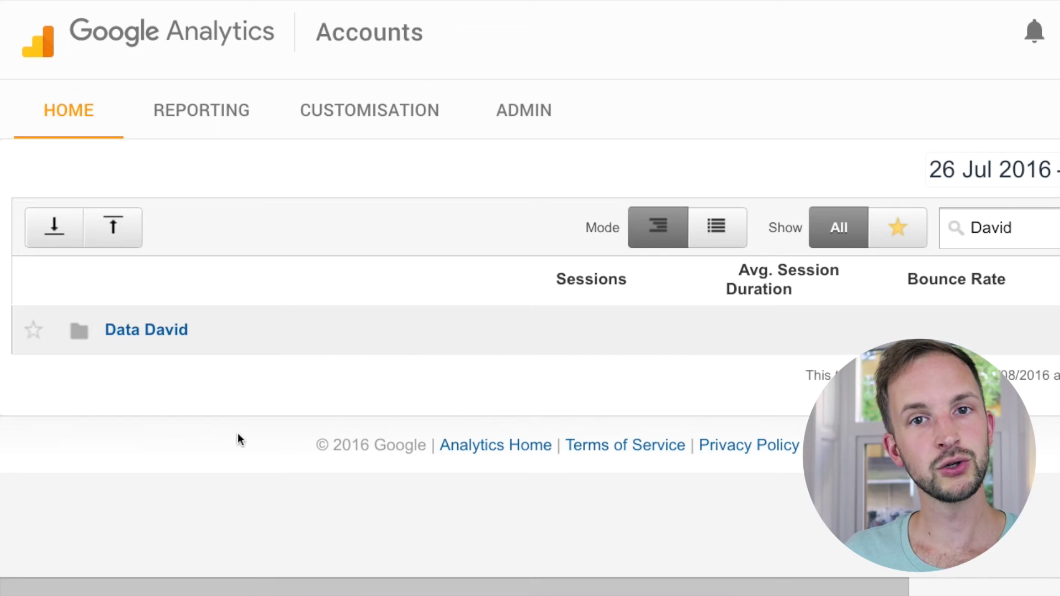
click(277, 340)
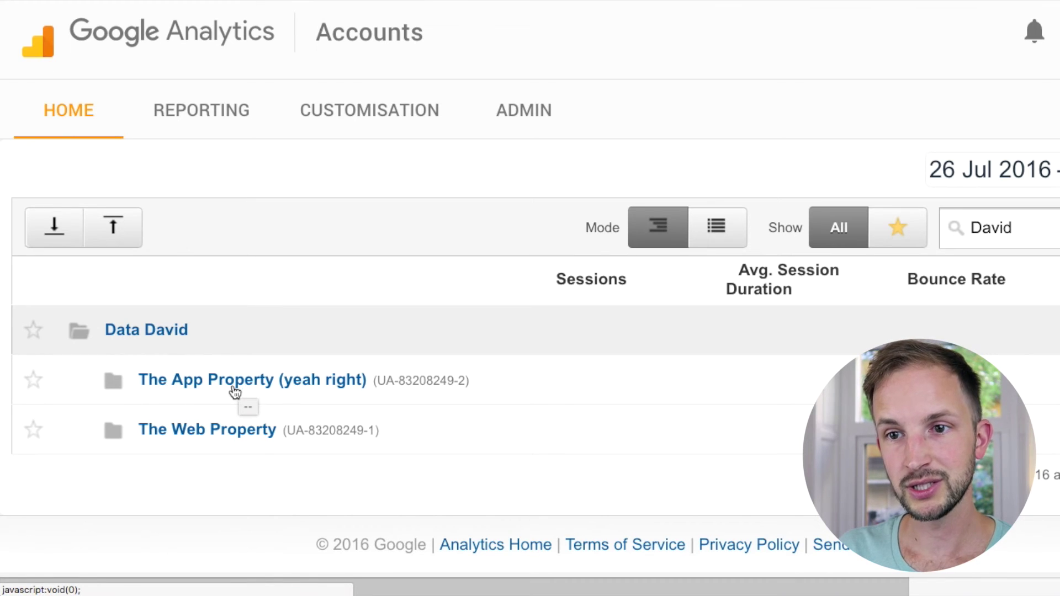
click(206, 437)
scroll(261, 469, down, 3)
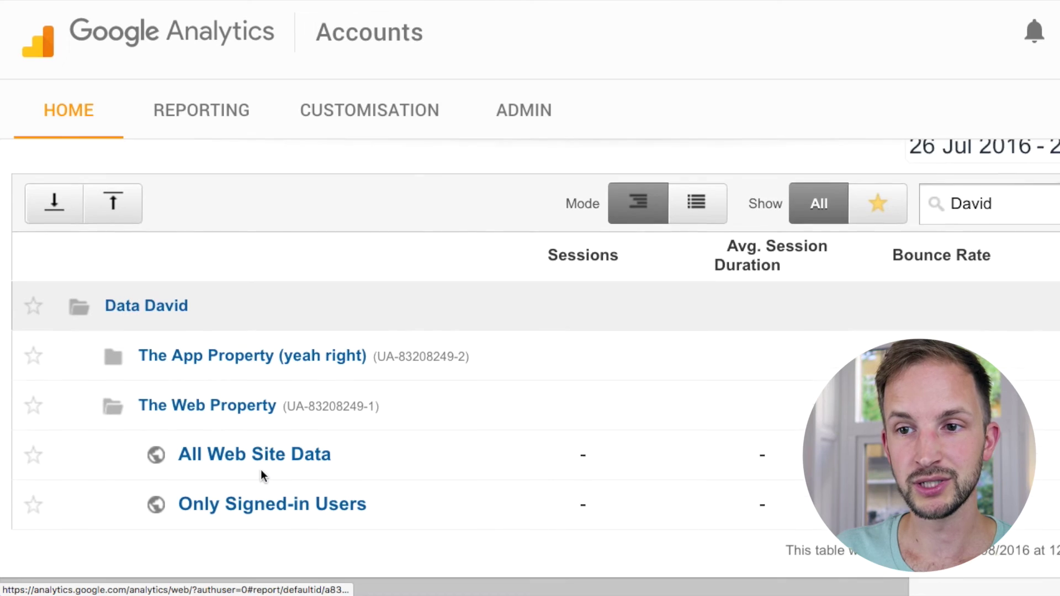